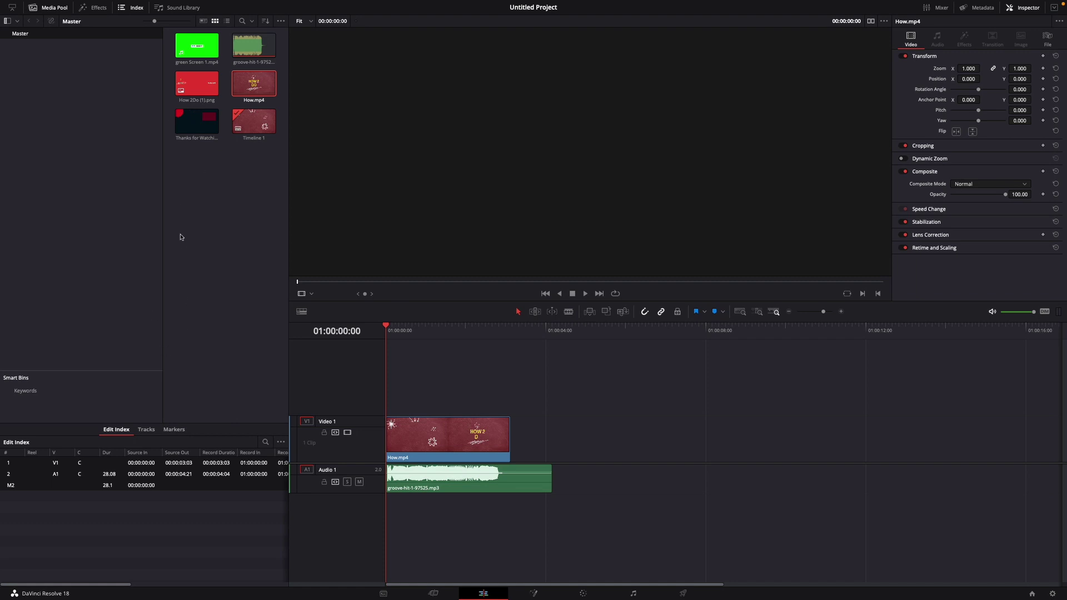
Step: Replace the media pool with the Effects Library panel on the Edit page
{"action": "left_click", "coordinate": [99, 8]}
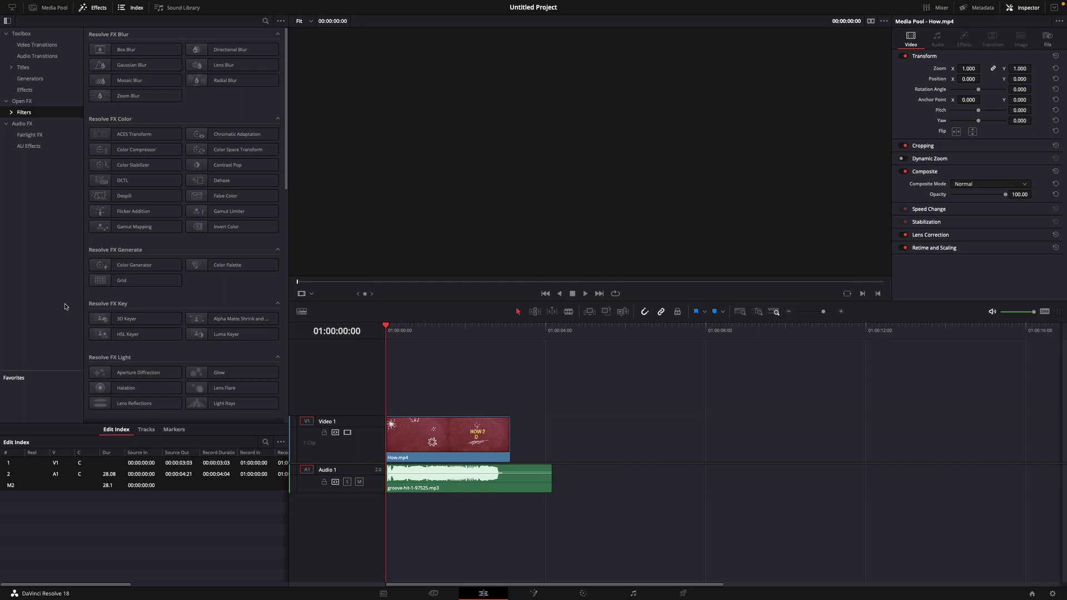
Step: Hide the Edit Index so the timeline widens under the Effects Library
{"action": "left_click", "coordinate": [13, 8]}
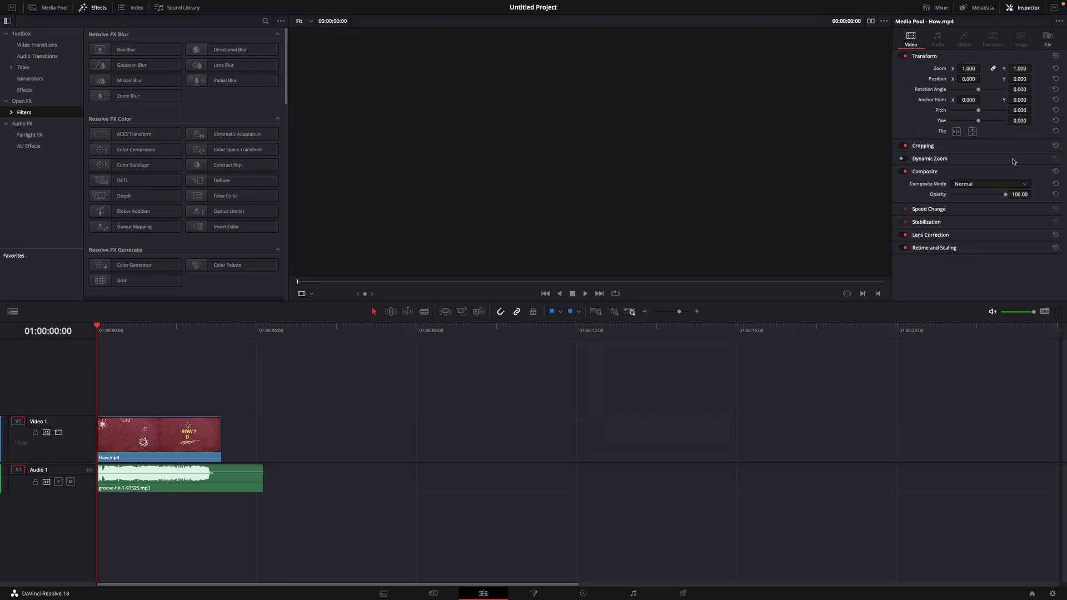
Step: Expand the Inspector panel to full height on the right side
{"action": "left_click", "coordinate": [1054, 8]}
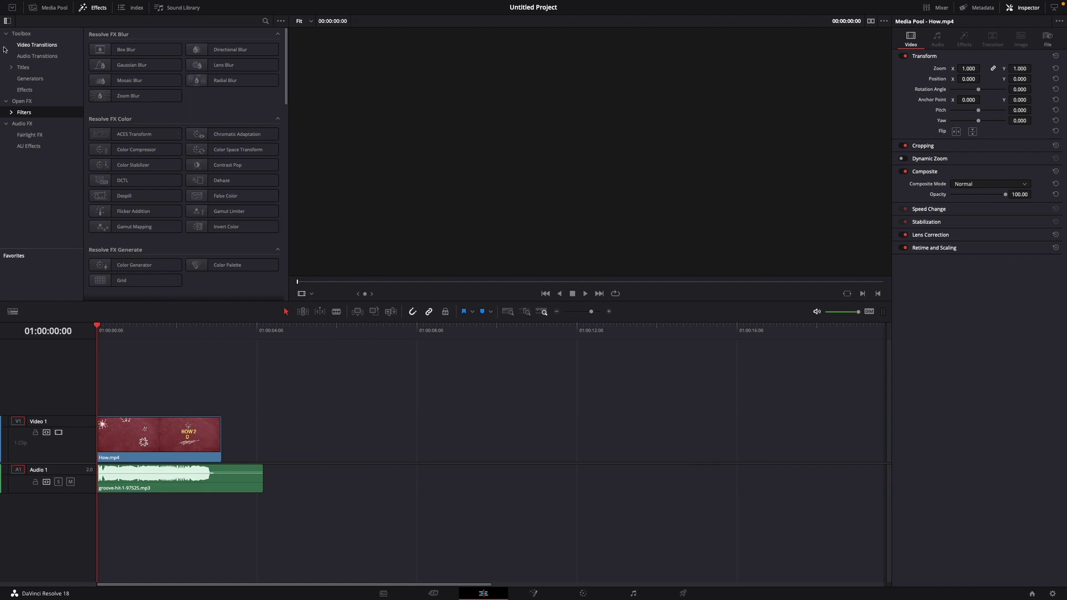
Step: Expand the Effects Library to full height on the left side
{"action": "left_click", "coordinate": [11, 8]}
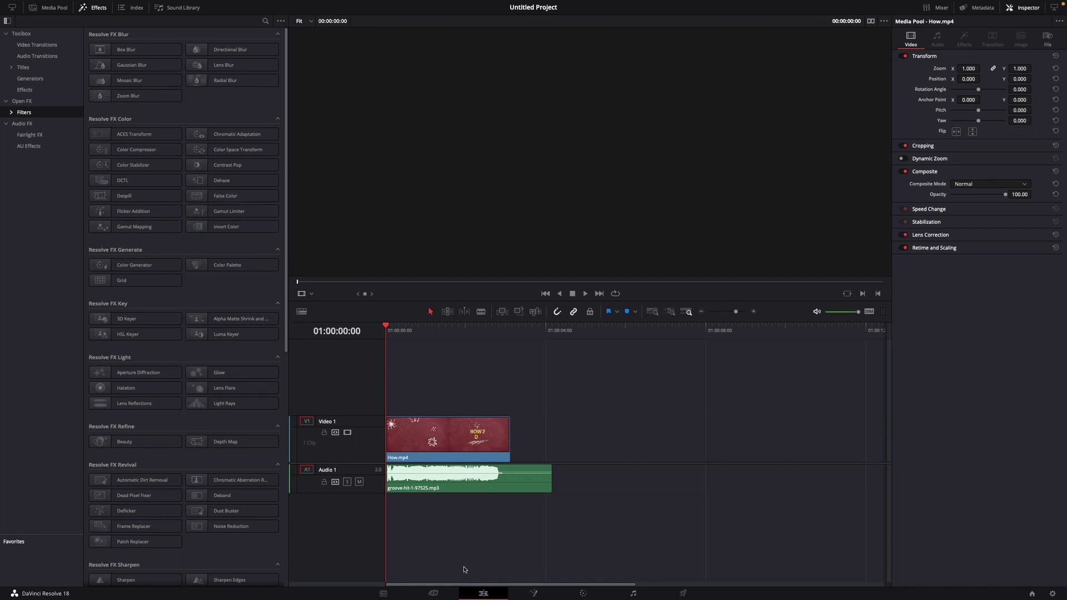
Step: Collapse both the Effects Library and the Inspector to half height
{"action": "mouse_move", "coordinate": [500, 478]}
{"action": "left_click", "coordinate": [12, 10]}
{"action": "left_click", "coordinate": [1053, 8]}
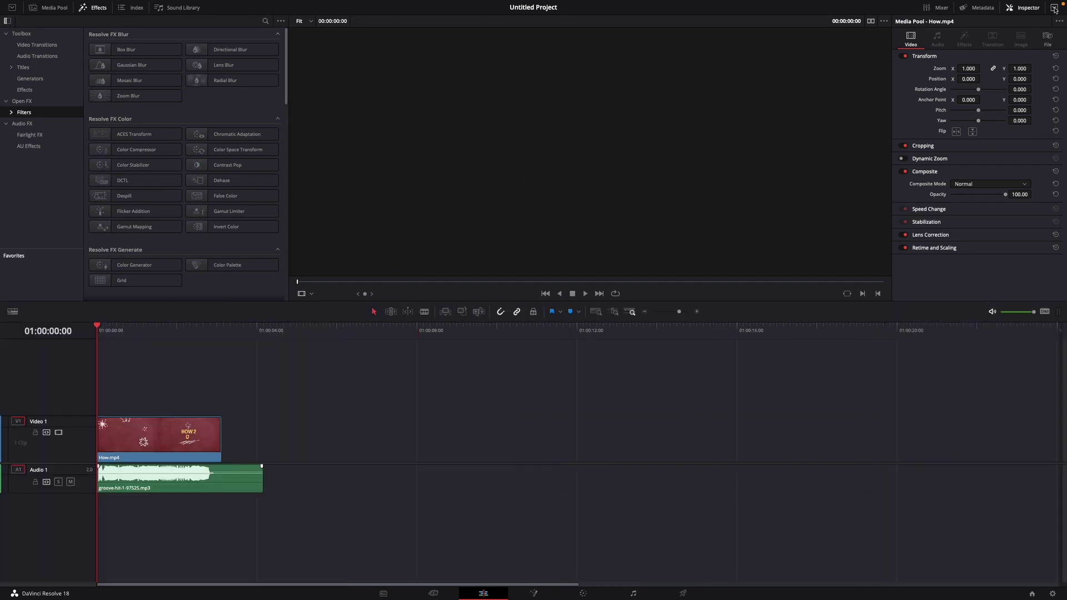